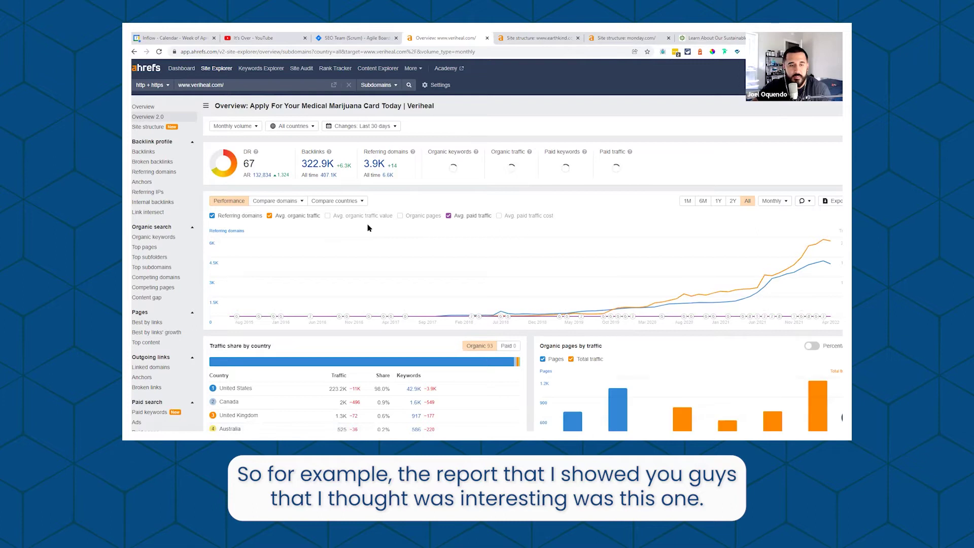
scroll(374, 400, "down", 3)
scroll(374, 400, "down", 1)
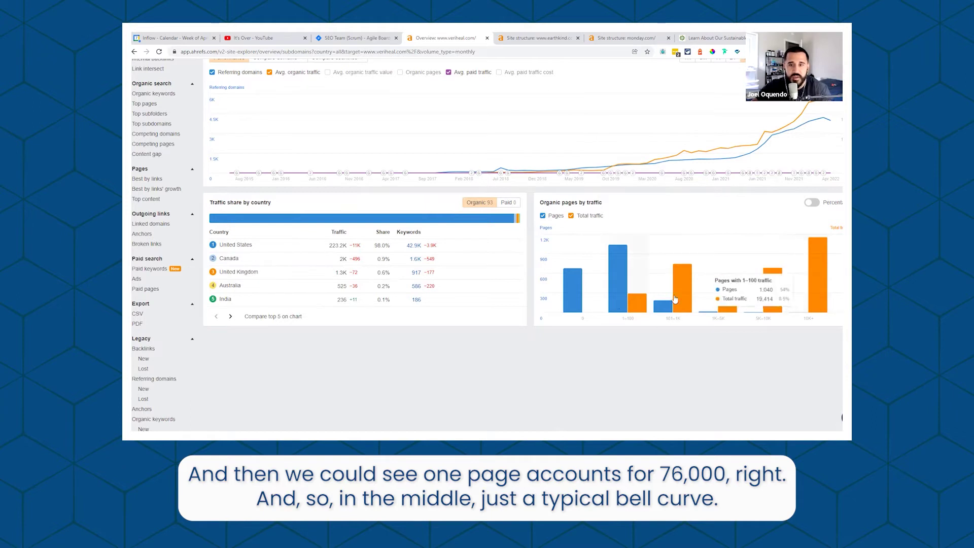
mouse_move(720, 304)
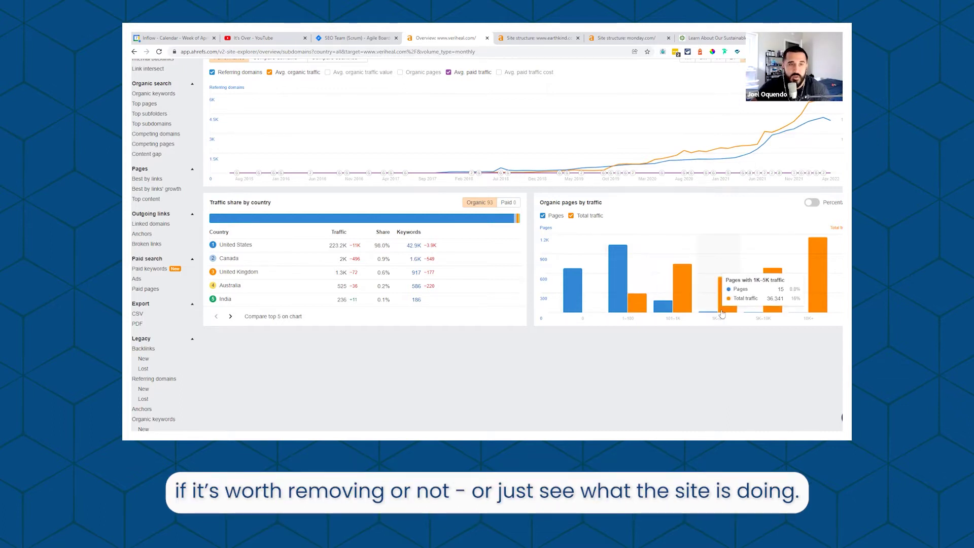
scroll(722, 314, "up", 2)
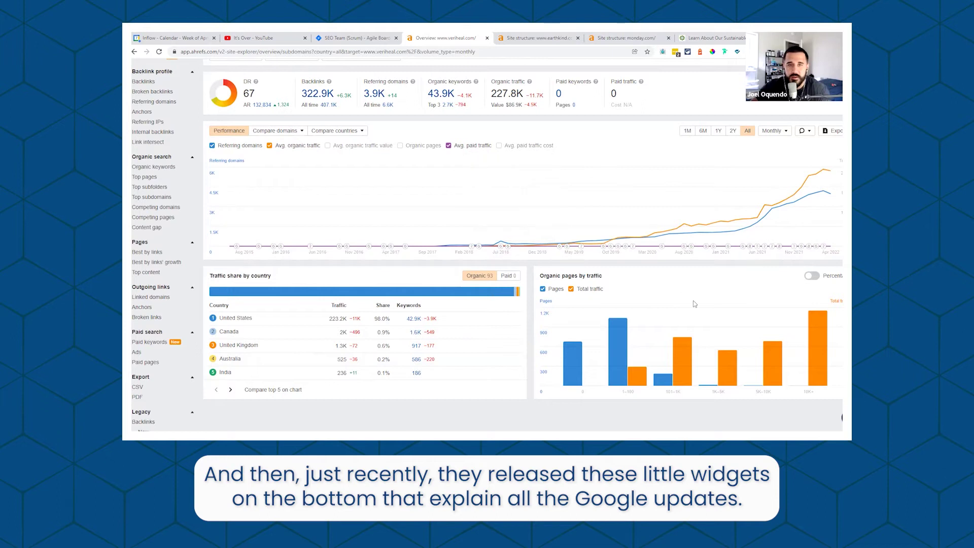
- Open the Google updates popover on veriheal.com's Performance chart and read entries like the Keyword Data Update
left_click(793, 248)
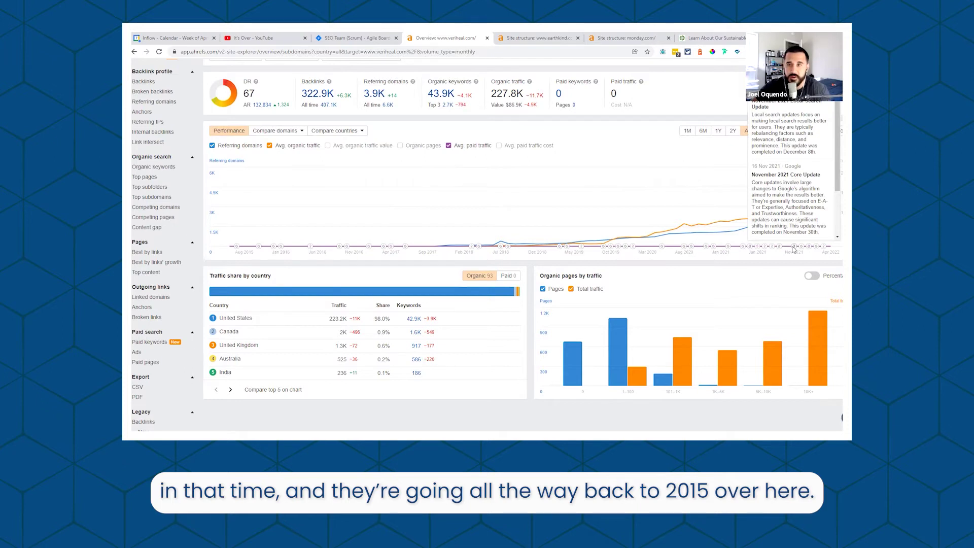
scroll(767, 163, "down", 1)
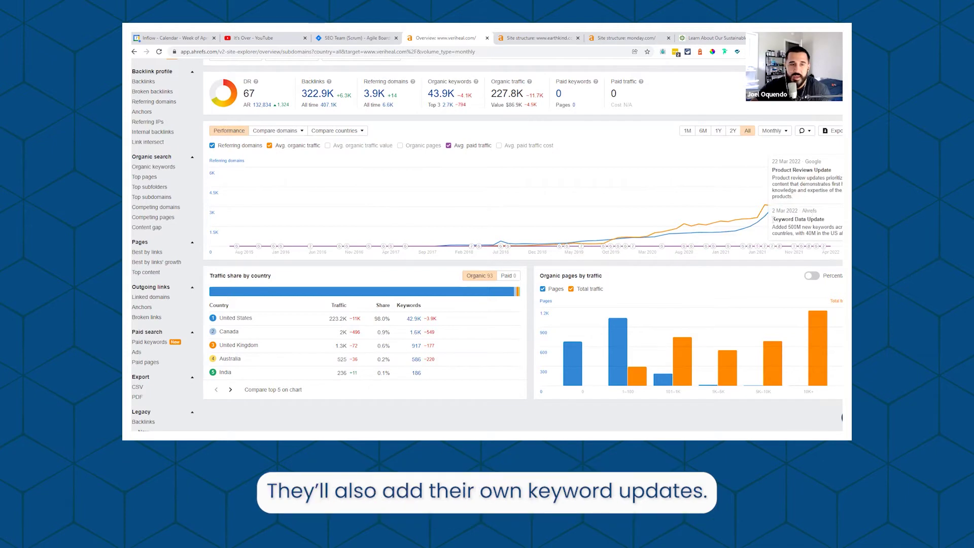
left_click_drag(774, 219, 843, 228)
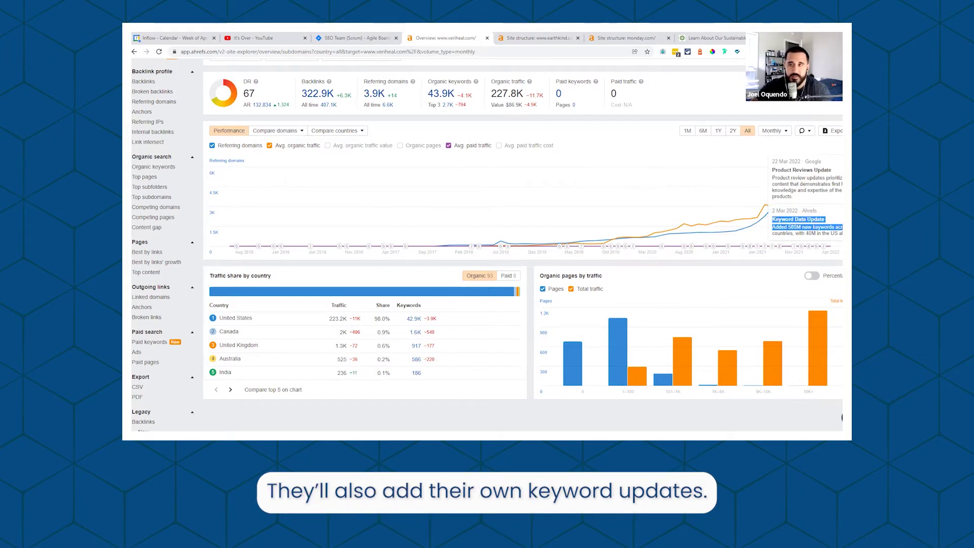
mouse_move(810, 247)
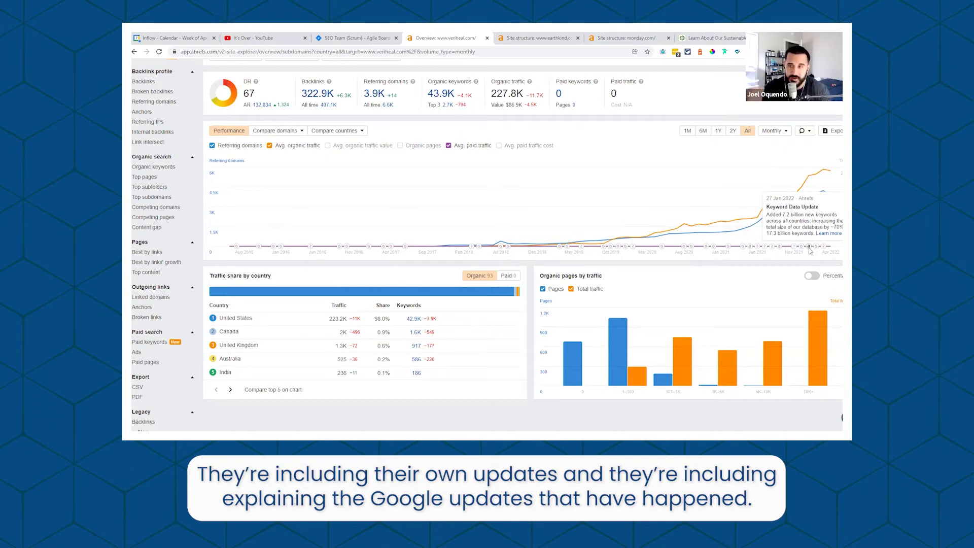
scroll(759, 174, "down", 3)
scroll(759, 174, "down", 2)
scroll(759, 174, "up", 5)
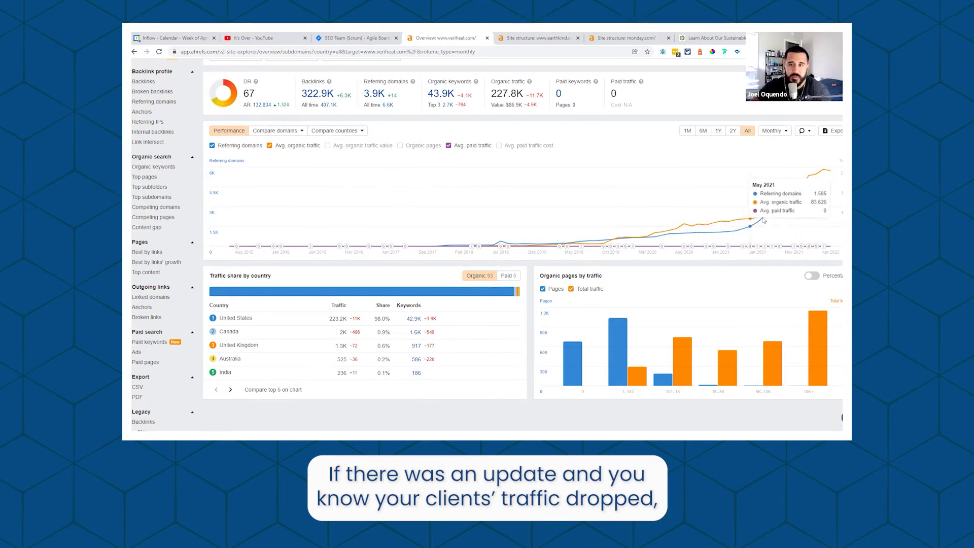
mouse_move(756, 248)
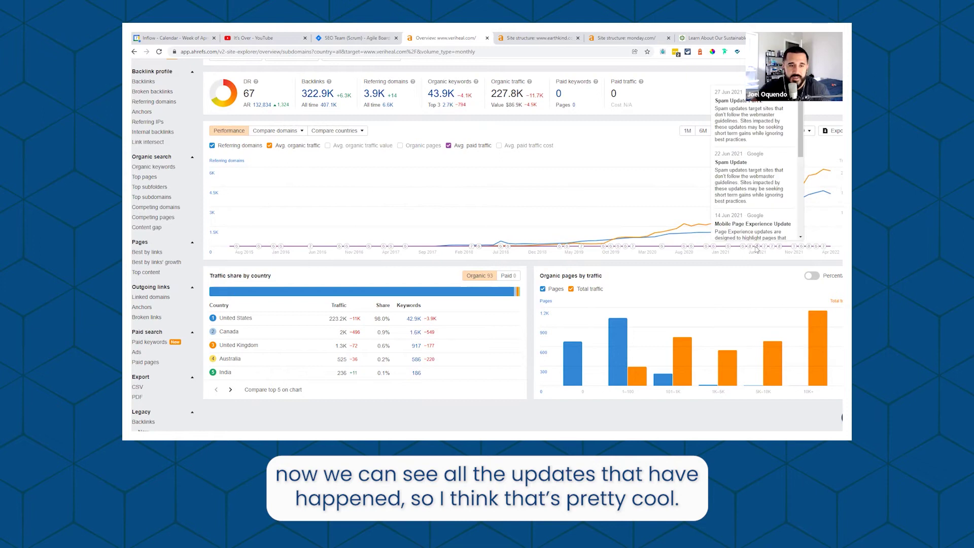
scroll(750, 198, "down", 2)
scroll(751, 198, "down", 2)
scroll(751, 198, "down", 1)
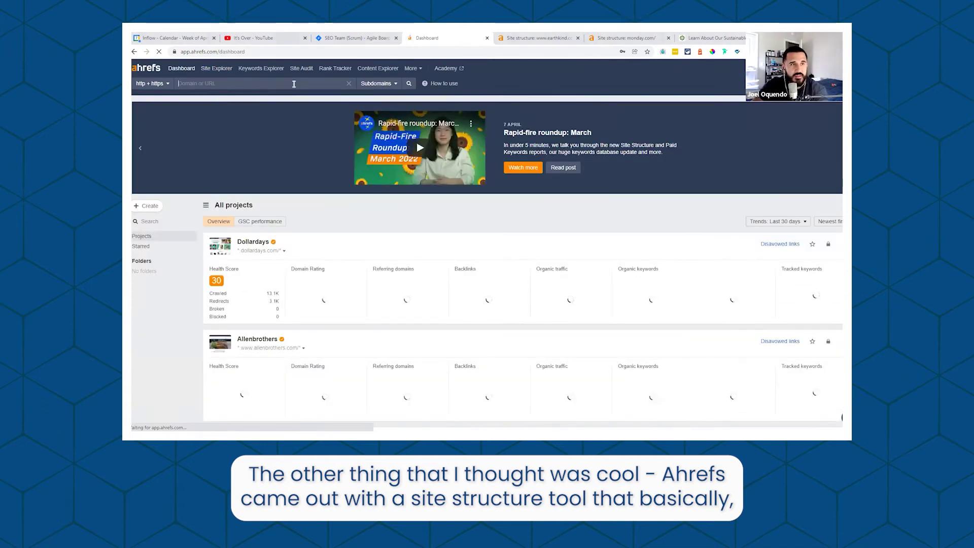
type("https://www.veriheal.com/")
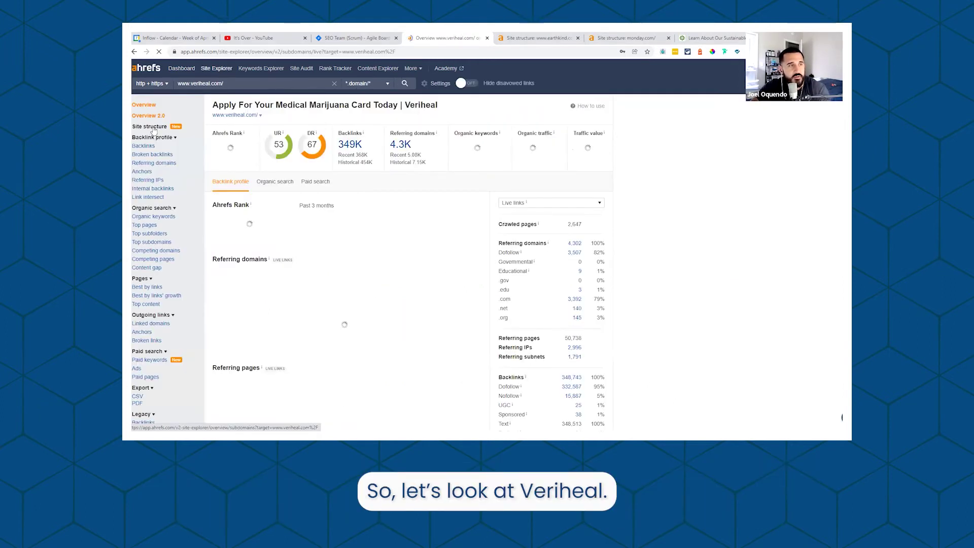
left_click(153, 128)
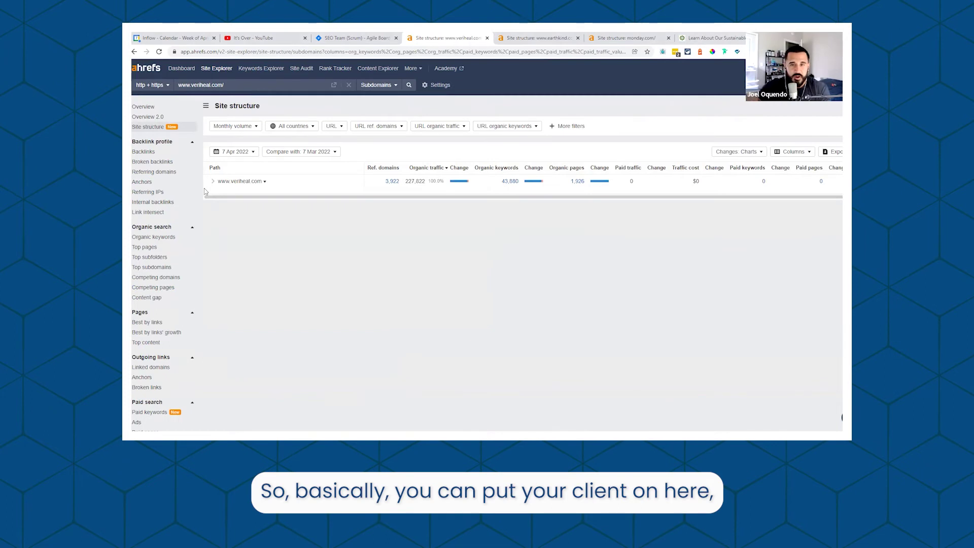
left_click(213, 182)
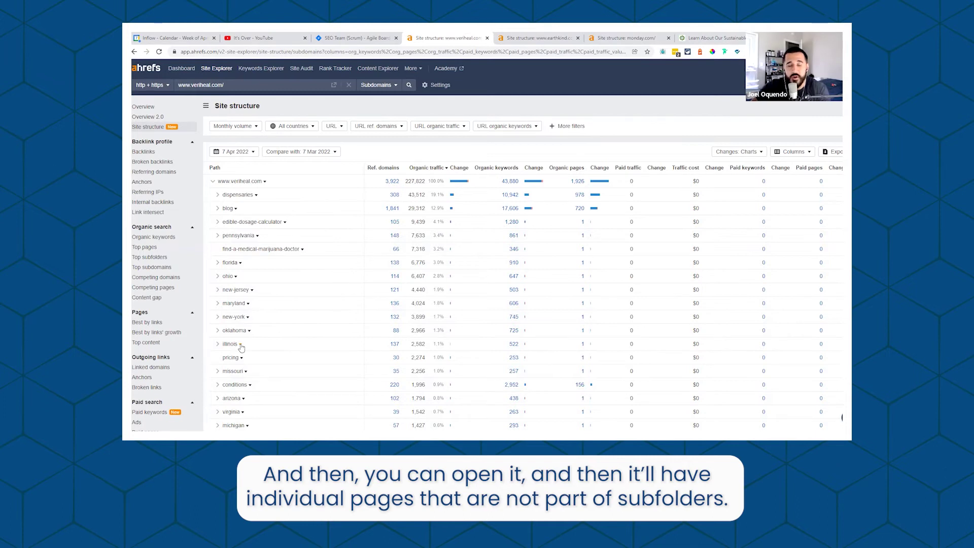
- Scroll the folder list and expand the top-5 cannabis startups page
scroll(270, 391, "down", 2)
scroll(270, 390, "down", 3)
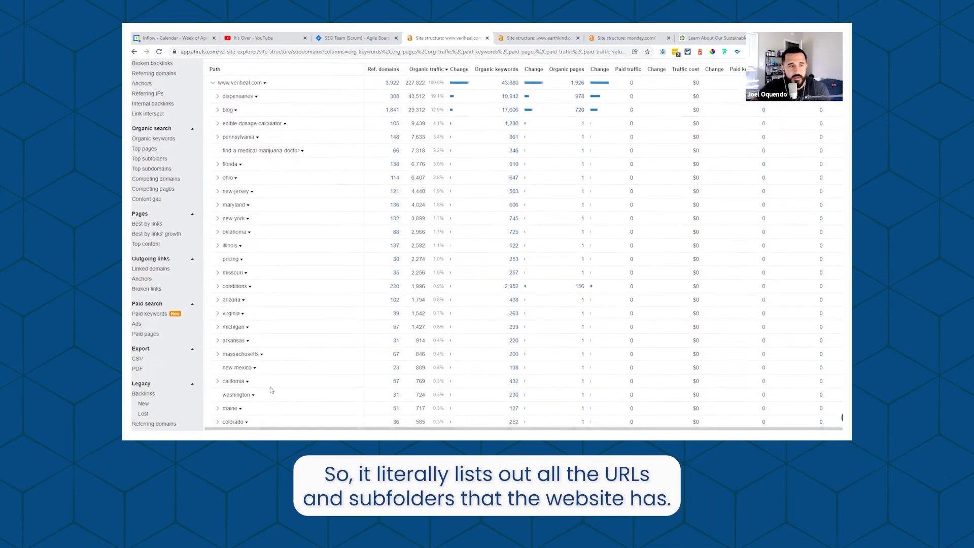
scroll(270, 390, "down", 4)
scroll(271, 390, "down", 4)
scroll(270, 390, "down", 2)
scroll(270, 390, "down", 2)
scroll(271, 390, "down", 5)
scroll(271, 389, "down", 3)
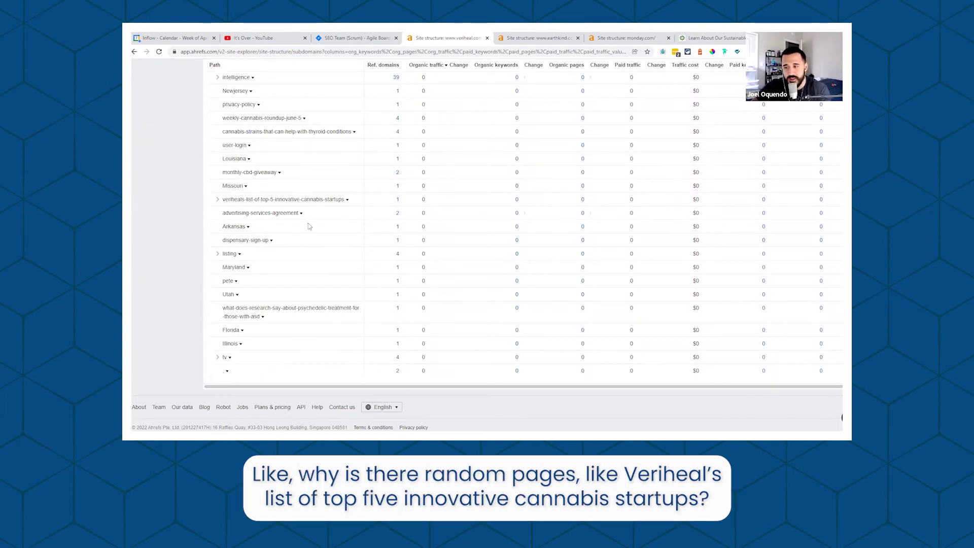
scroll(259, 268, "up", 3)
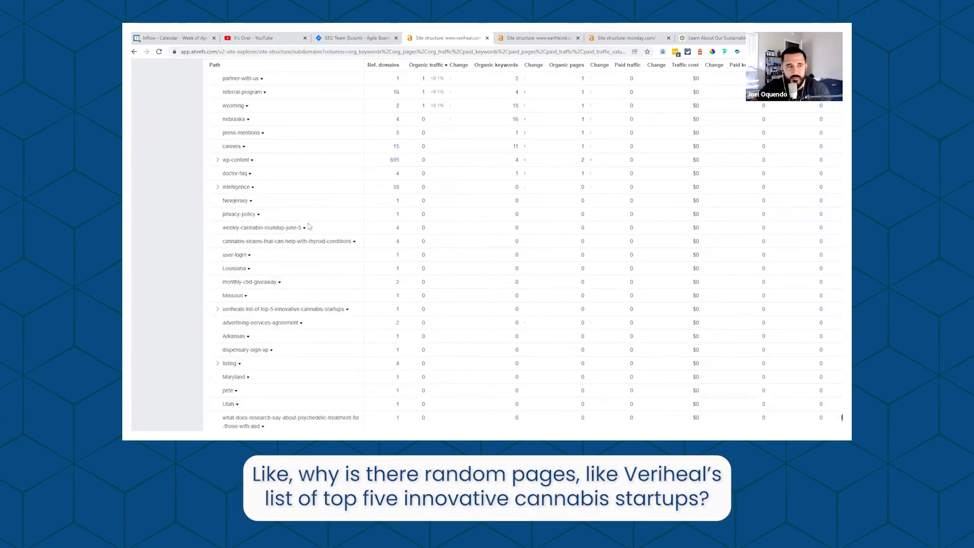
left_click(217, 310)
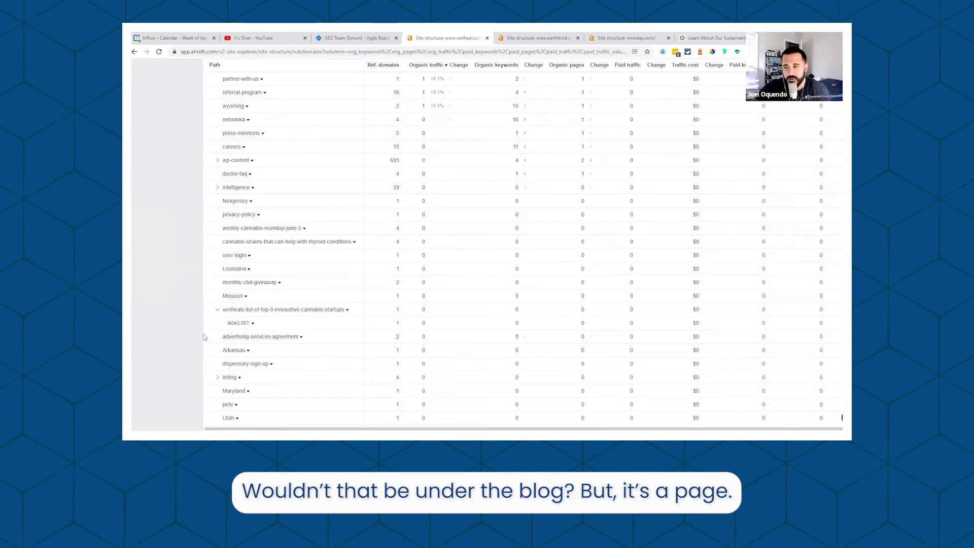
- Expand veriheal.com's blog folder to list its posts
scroll(307, 228, "up", 1)
scroll(308, 229, "up", 4)
scroll(307, 229, "up", 8)
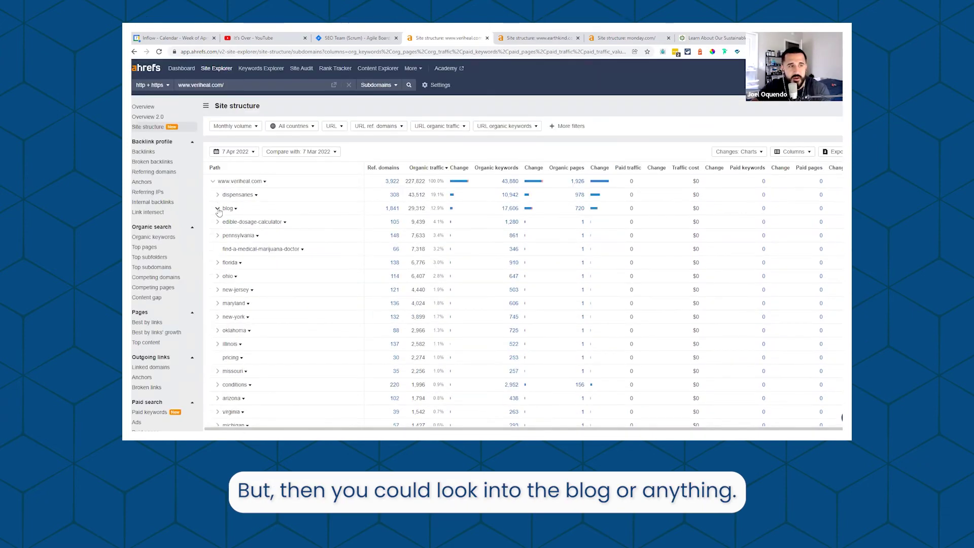
left_click(218, 209)
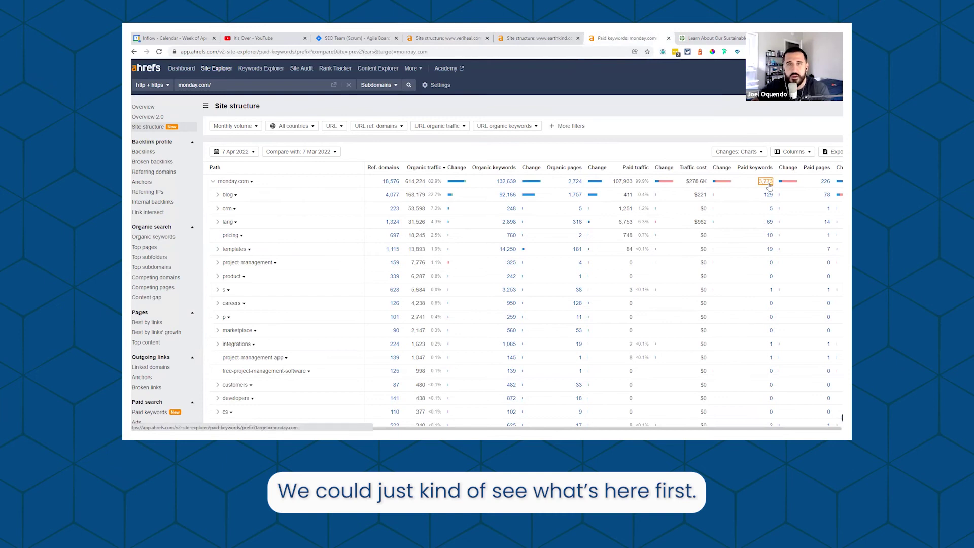
- In monday.com's Site structure report, expand the lp folder to show its landing pages
scroll(306, 251, "down", 1)
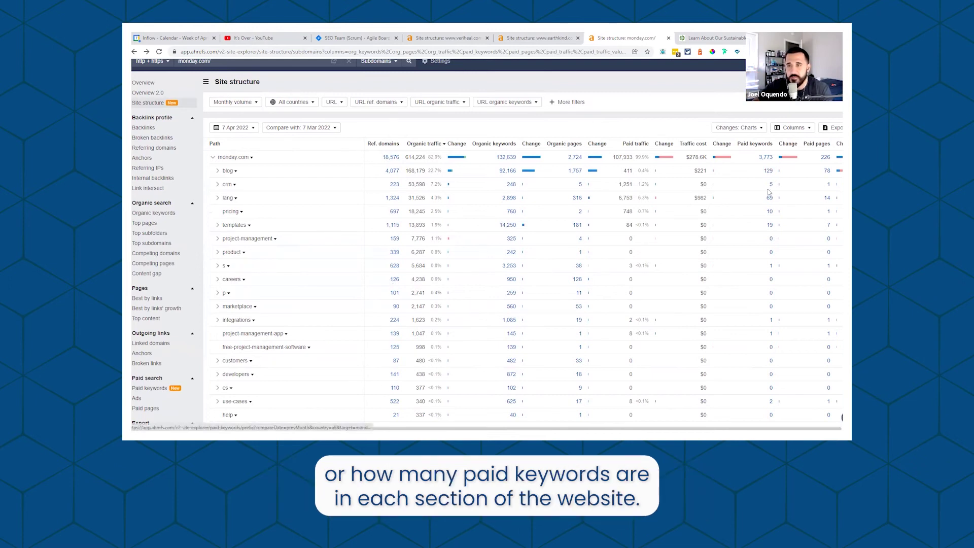
scroll(418, 288, "down", 5)
scroll(355, 294, "down", 5)
scroll(279, 304, "down", 5)
scroll(225, 311, "down", 3)
left_click(225, 307)
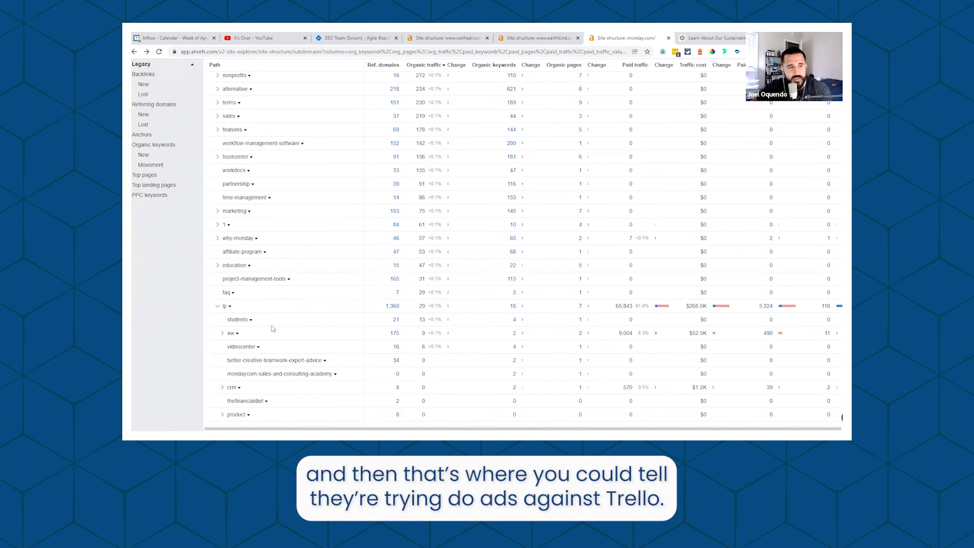
- Expand comp › alternative › remote to reveal monday.com's competitor ad pages
scroll(273, 329, "down", 2)
scroll(325, 360, "down", 2)
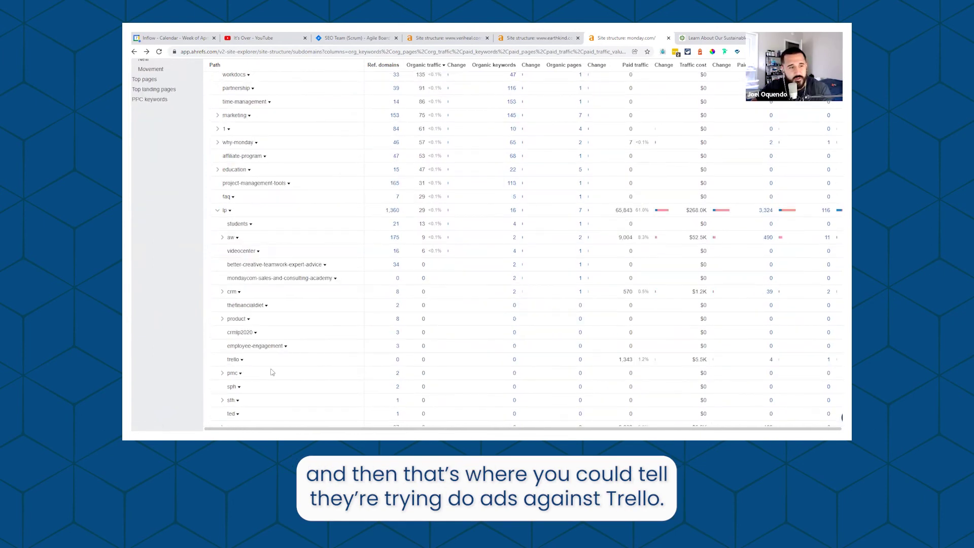
scroll(272, 373, "down", 2)
scroll(271, 369, "down", 2)
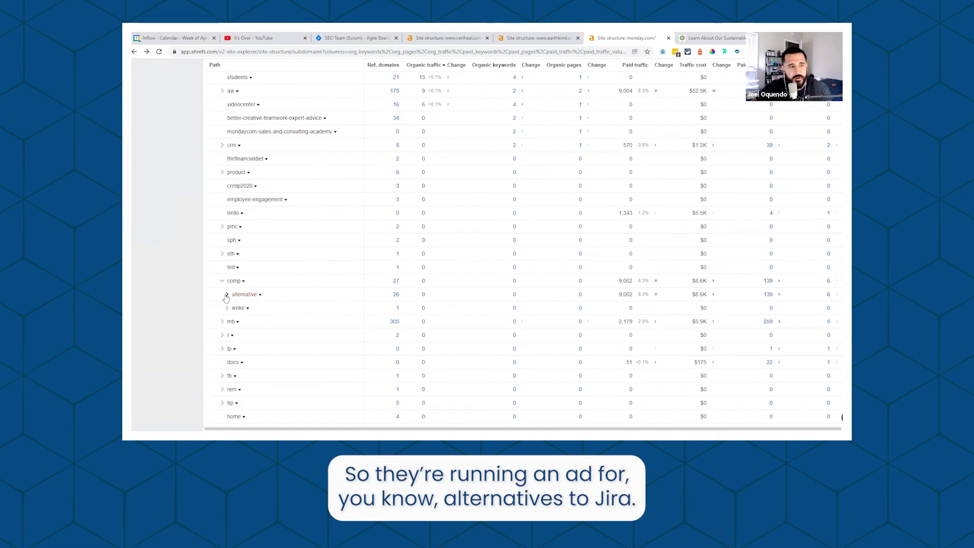
left_click(226, 295)
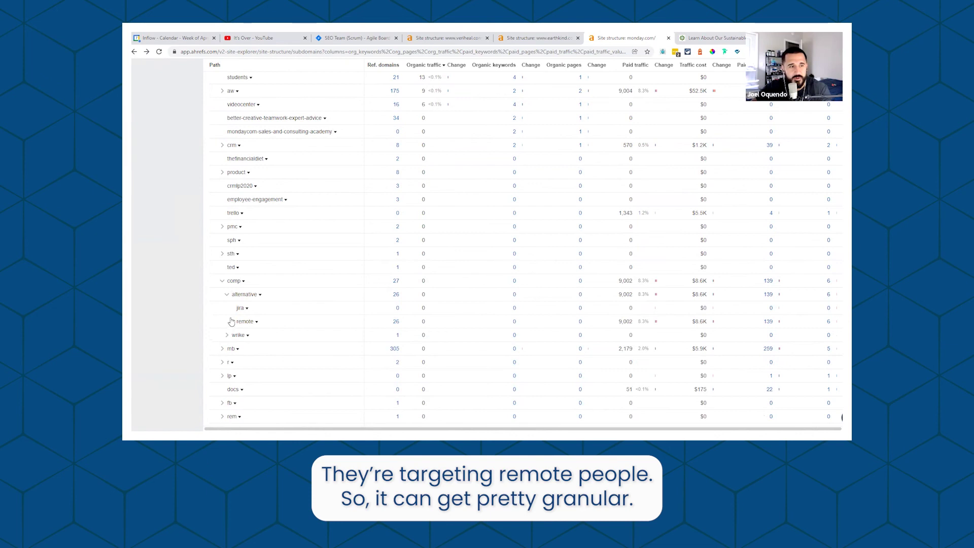
left_click(231, 321)
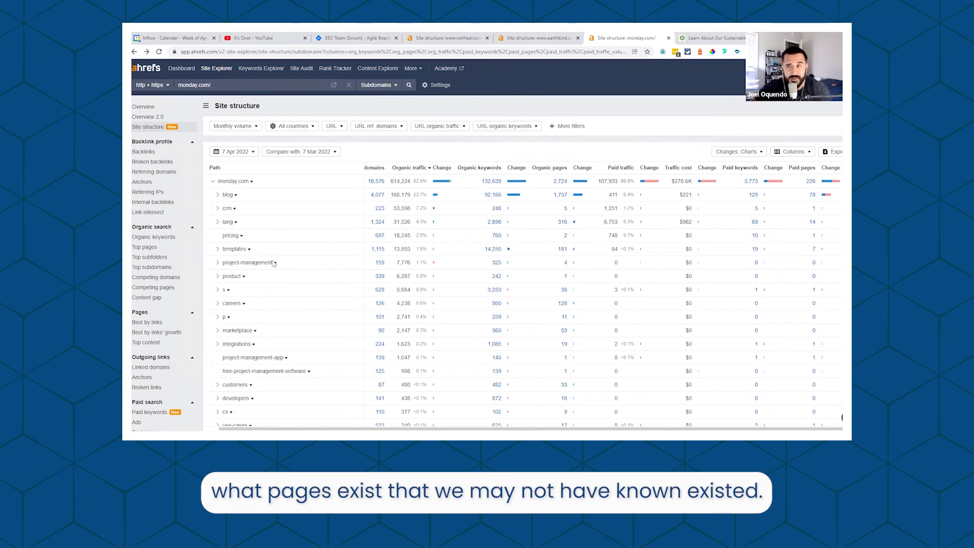
scroll(273, 263, "down", 1)
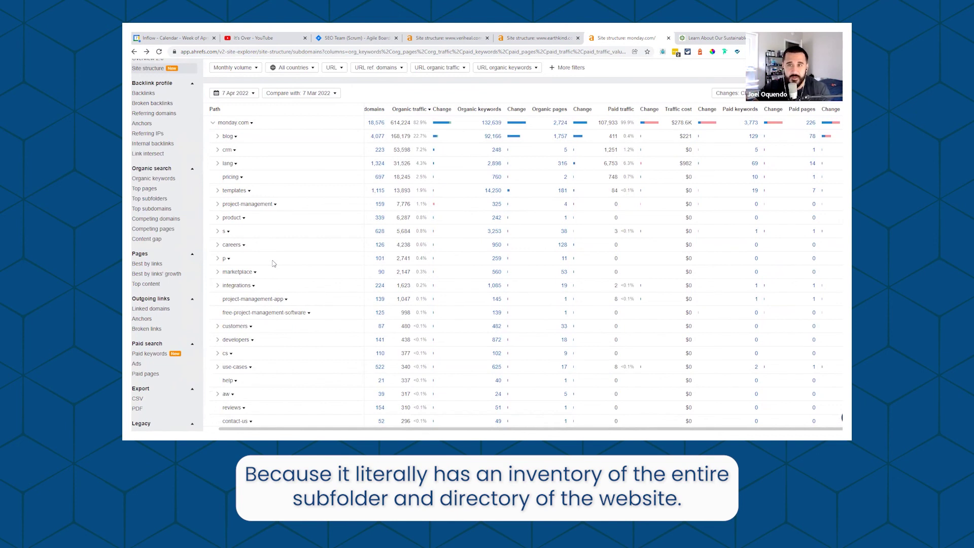
scroll(273, 263, "down", 1)
scroll(273, 263, "up", 2)
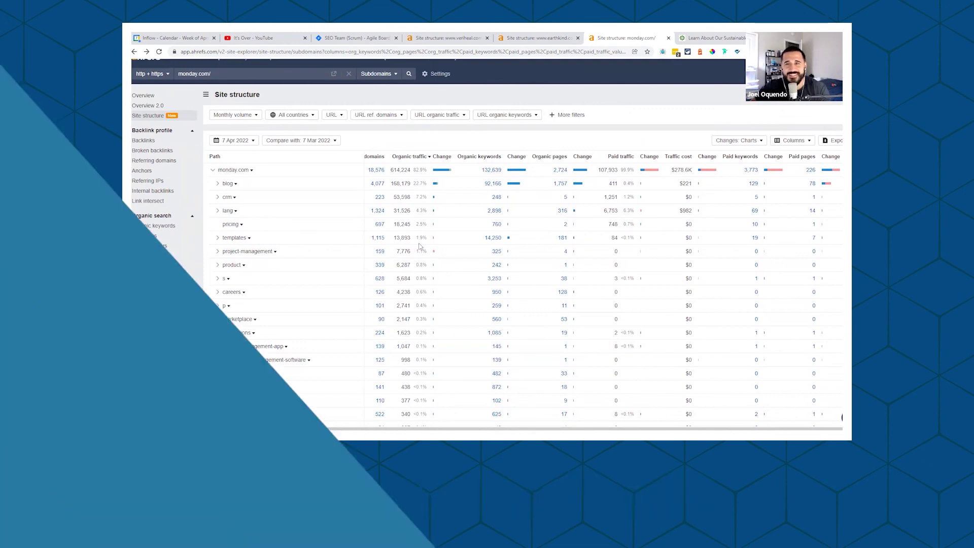